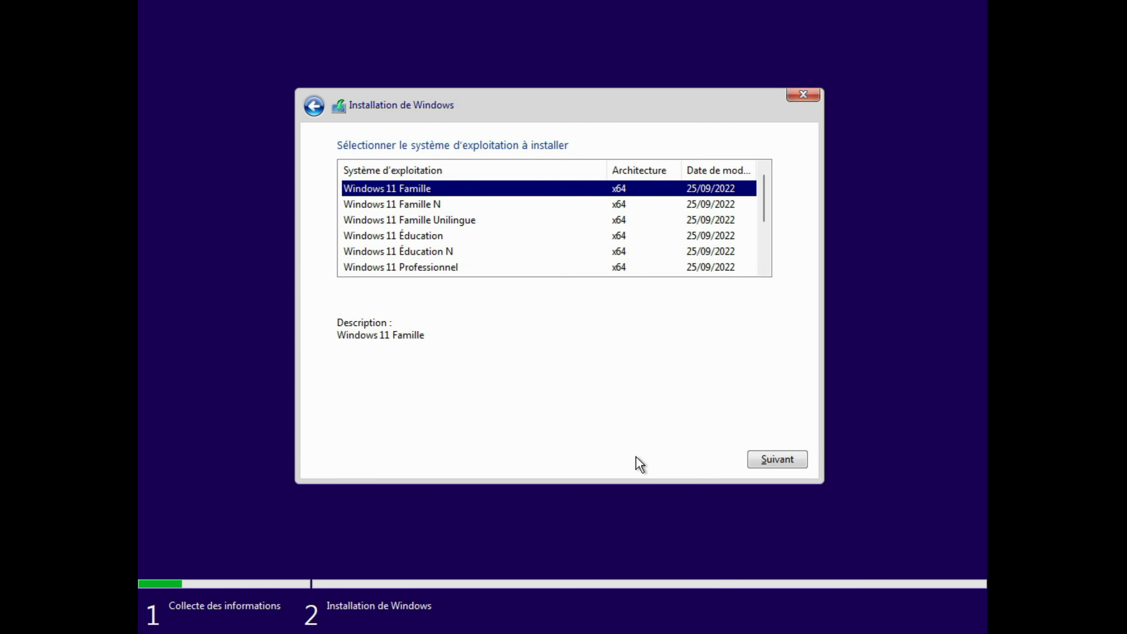
Choose Windows 11 Professionnel as the operating system to install and continue the setup.
click(448, 254)
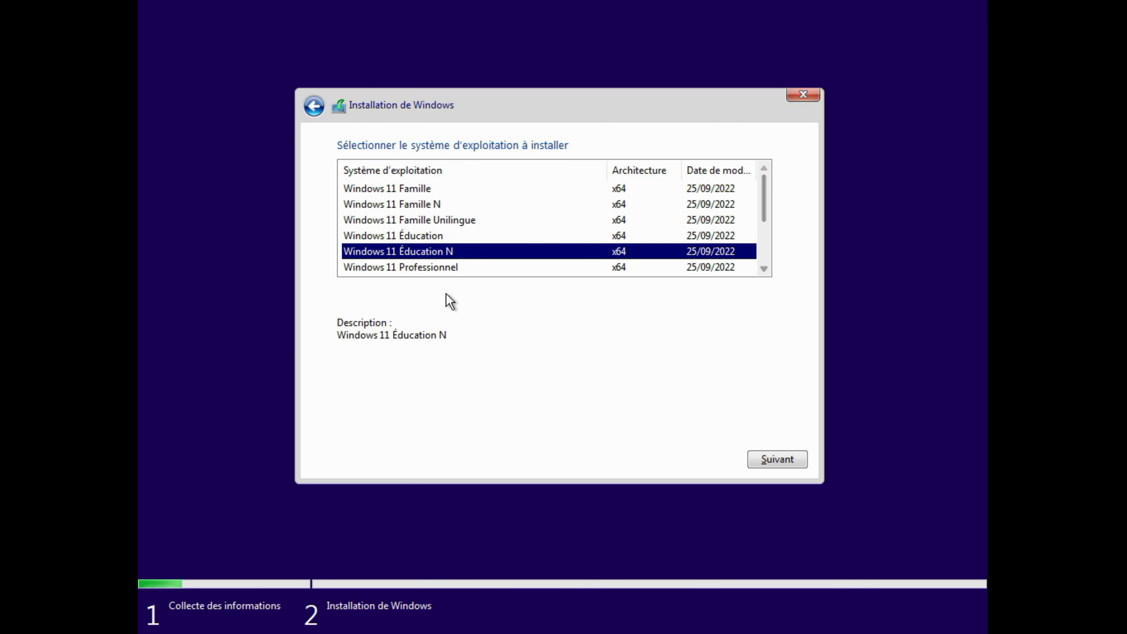
click(418, 267)
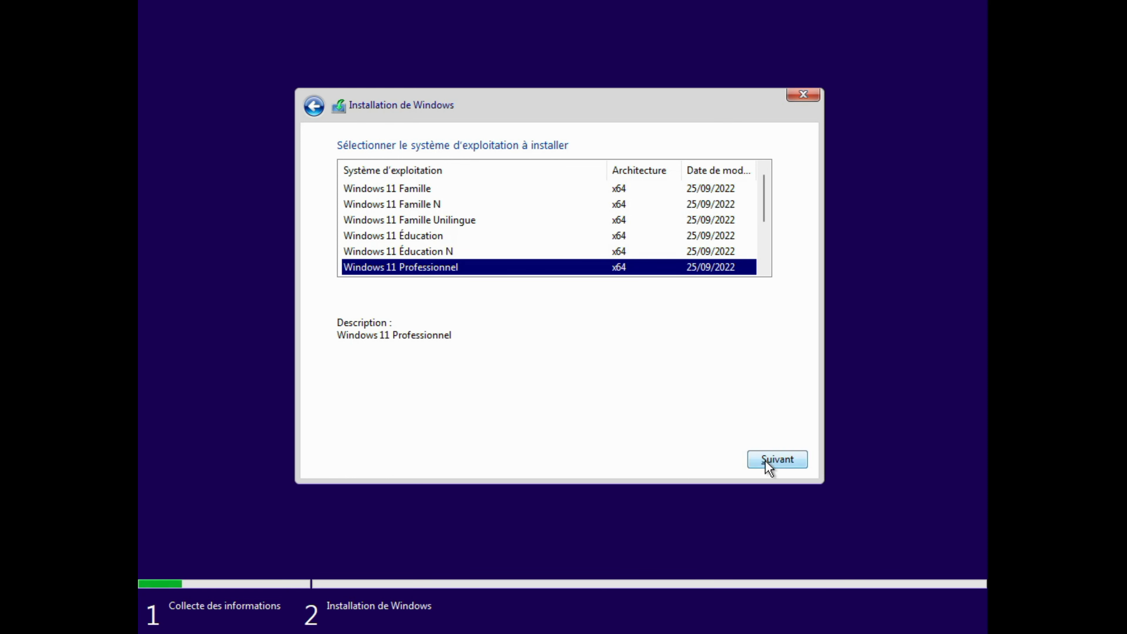
click(801, 458)
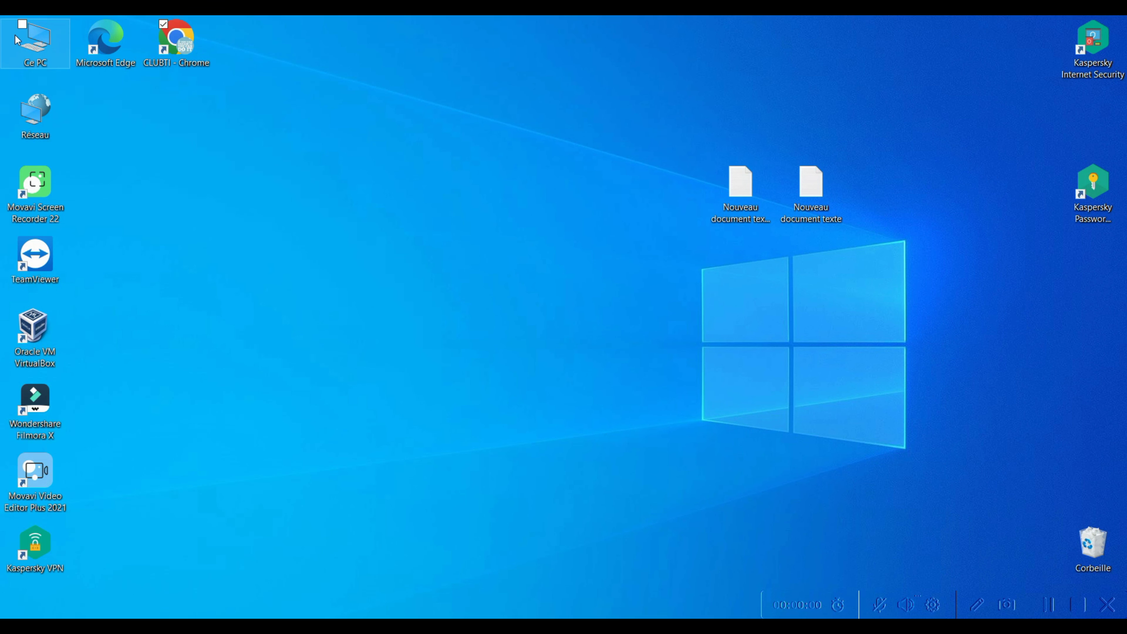
Extract the Windows 10 image from D:\Image ISO\Windows 10 & 11 into its own Windows 10 folder.
double_click(36, 57)
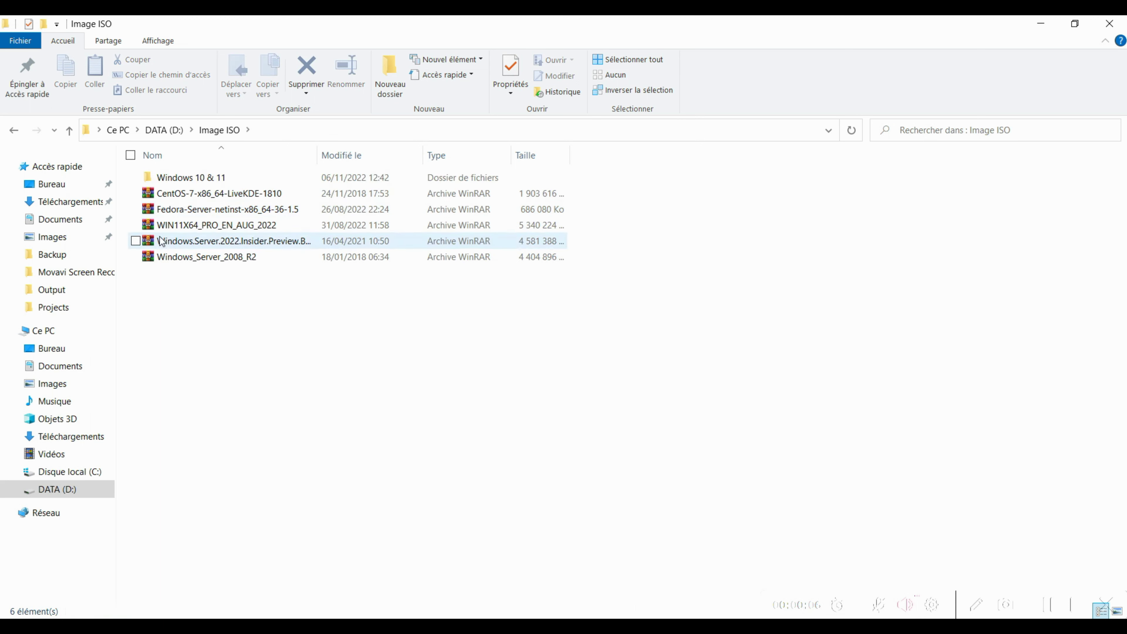
double_click(184, 178)
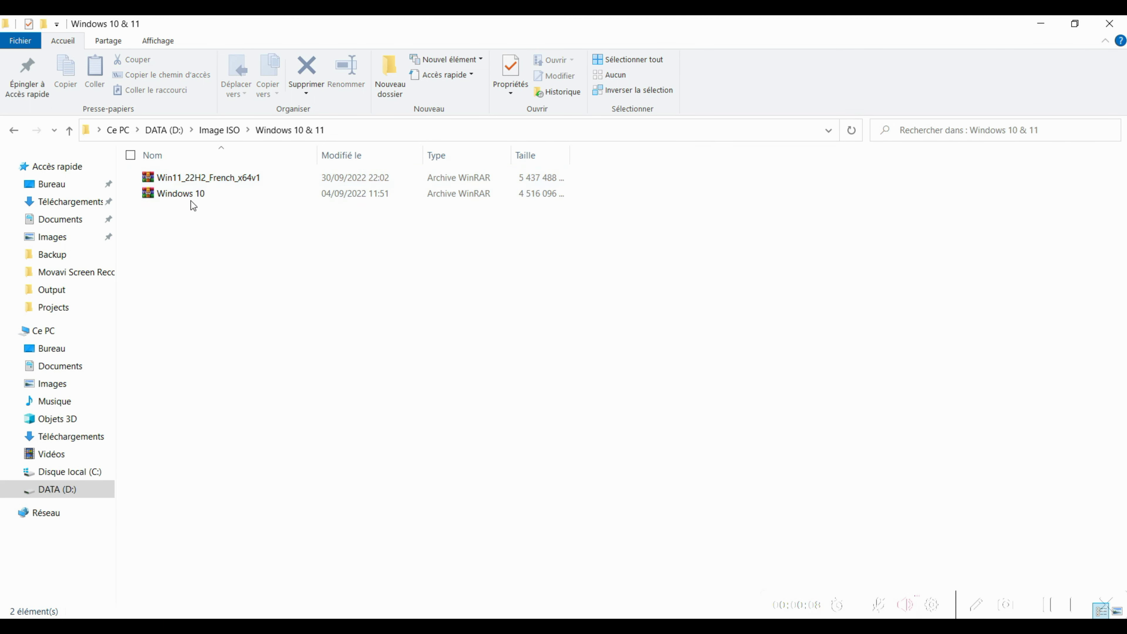
click(190, 183)
click(192, 198)
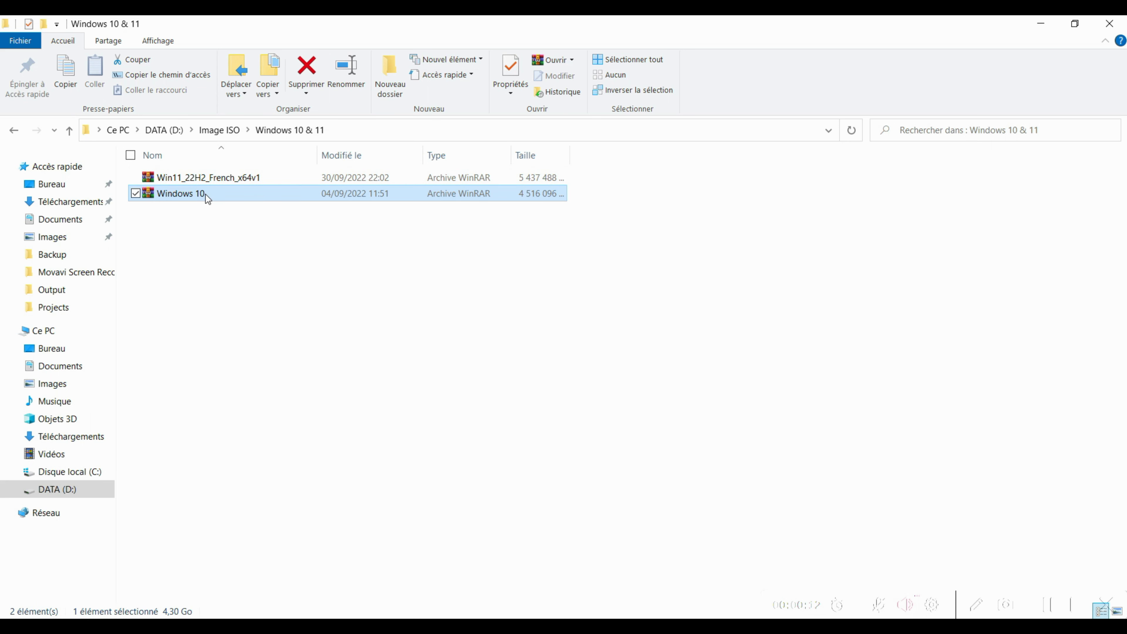
right_click(205, 194)
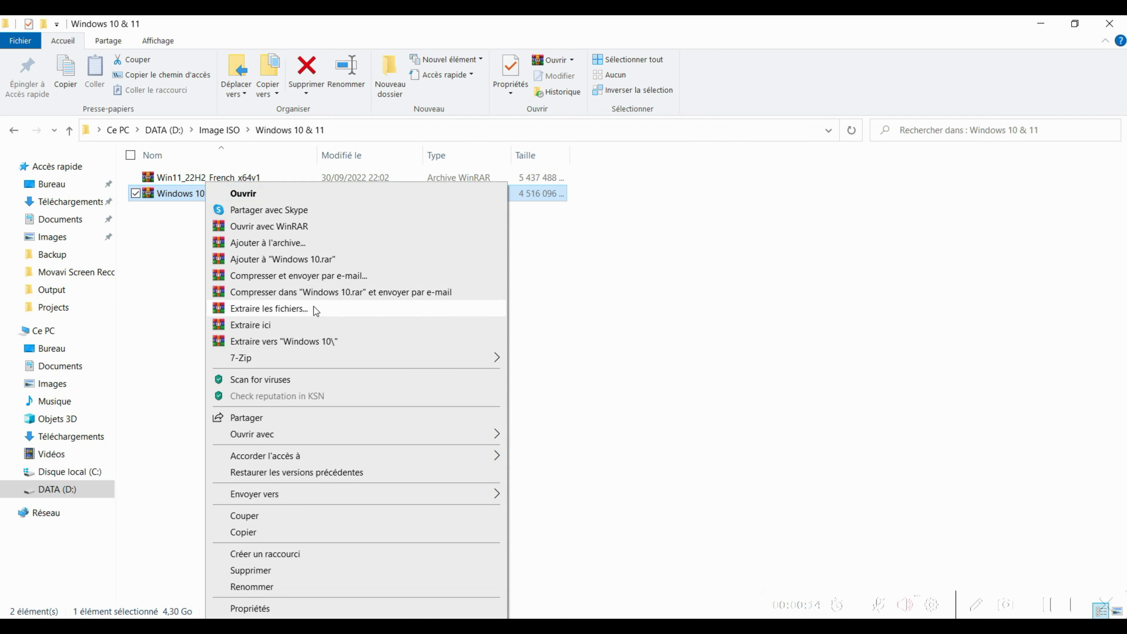
click(332, 344)
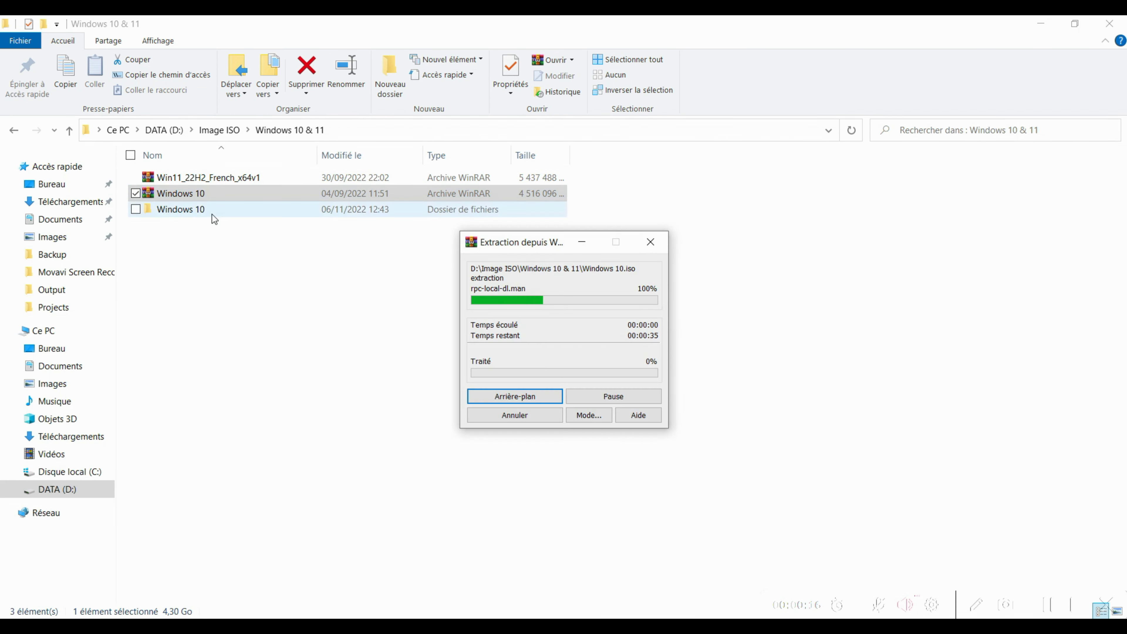
Extract the Win11_22H2_French_x64v1 image into its own folder of the same name.
right_click(207, 177)
click(334, 327)
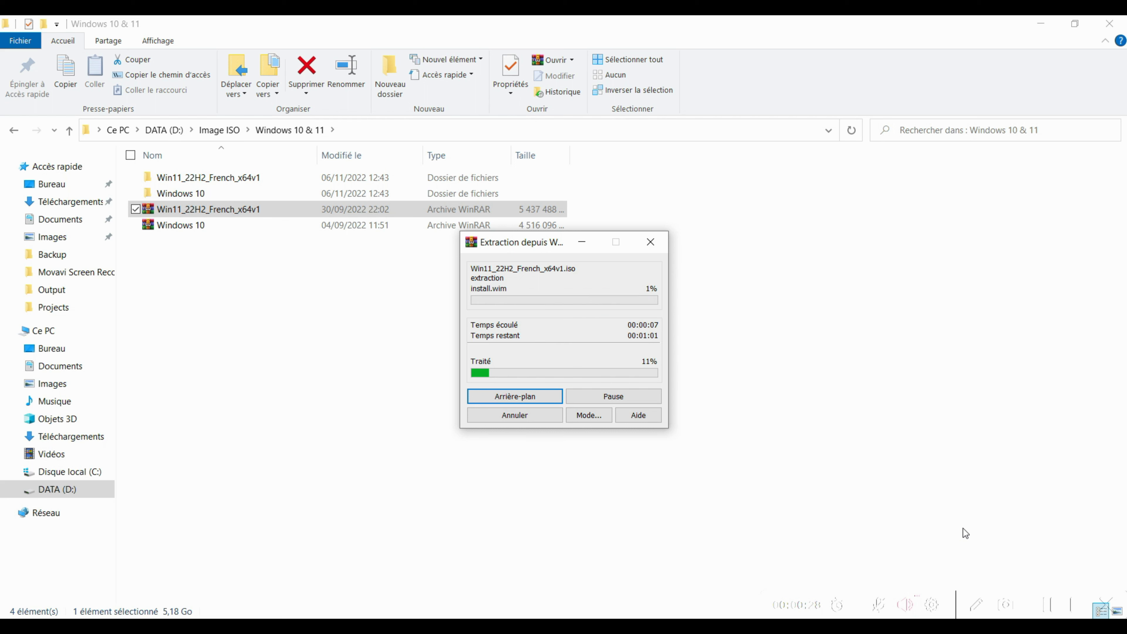
click(1048, 606)
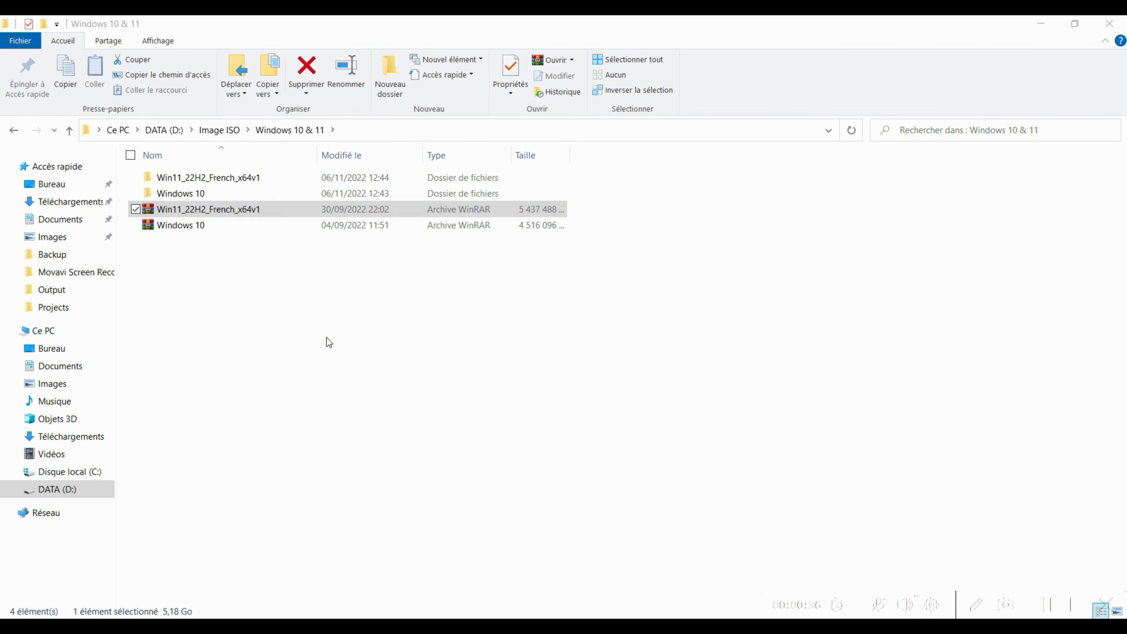
Open the sources folder inside the extracted Windows 10 folder and locate install.esd.
double_click(239, 201)
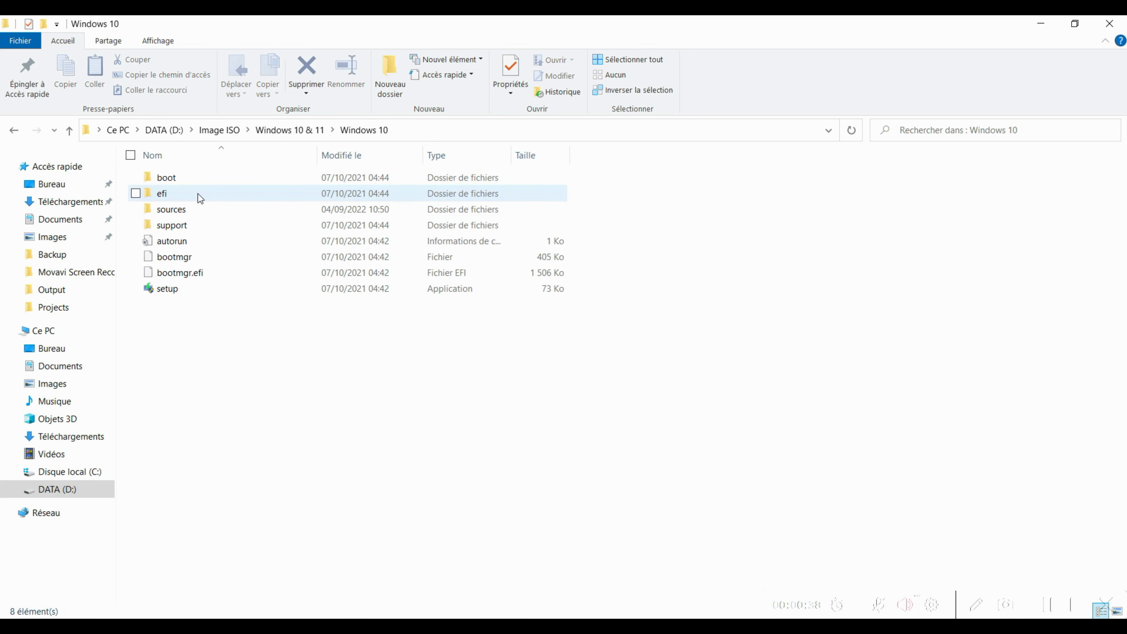
double_click(171, 209)
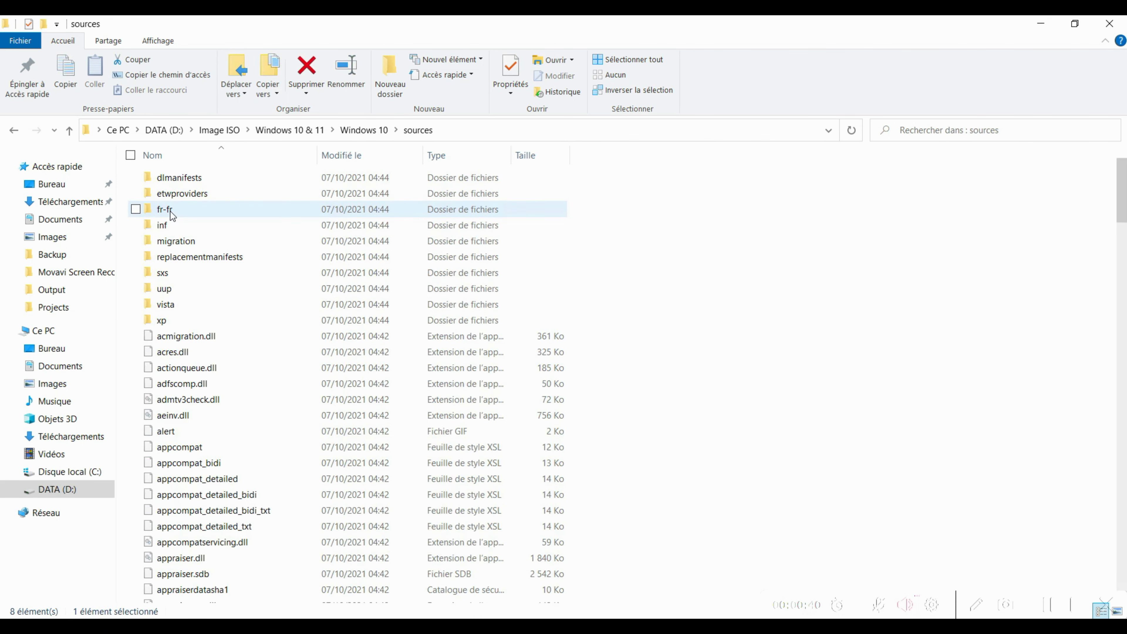
key(e)
key(f)
key(u)
key(v)
key(a)
key(p)
key(Down)
key(Down)
key(Down)
key(Down)
key(Down)
key(Down)
key(Down)
key(Down)
key(Down)
key(Down)
key(Down)
key(Down)
key(Down)
key(Down)
key(Down)
key(Down)
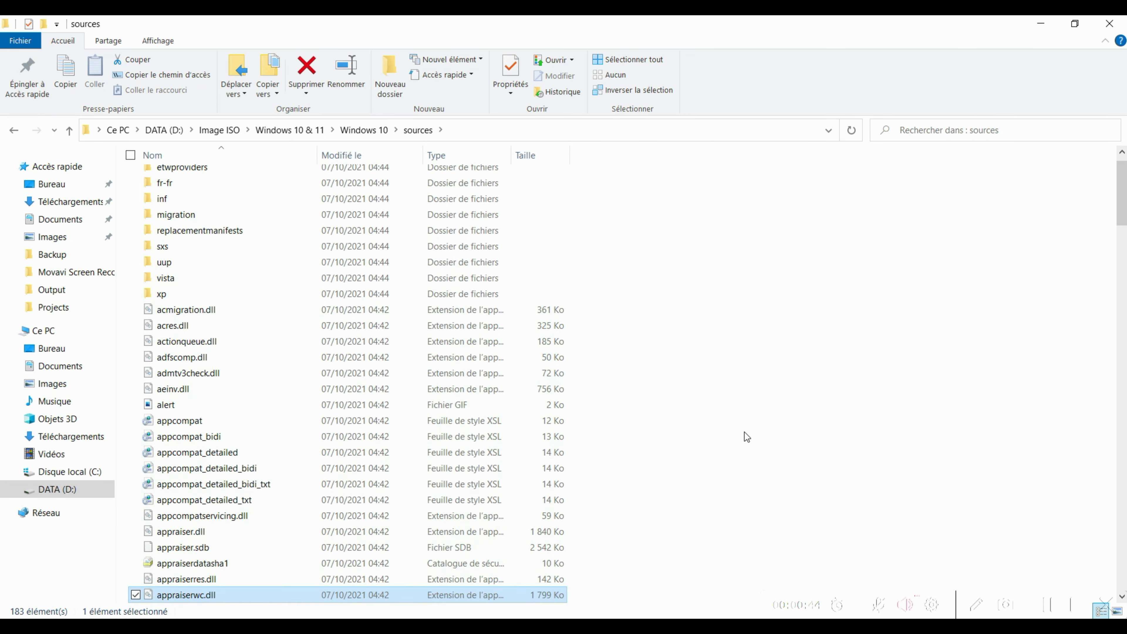
key(Down)
key(Down)
key(Down)
key(Down)
key(Down)
key(Down)
key(Down)
key(Down)
key(Down)
key(Down)
key(Down)
key(Down)
key(Down)
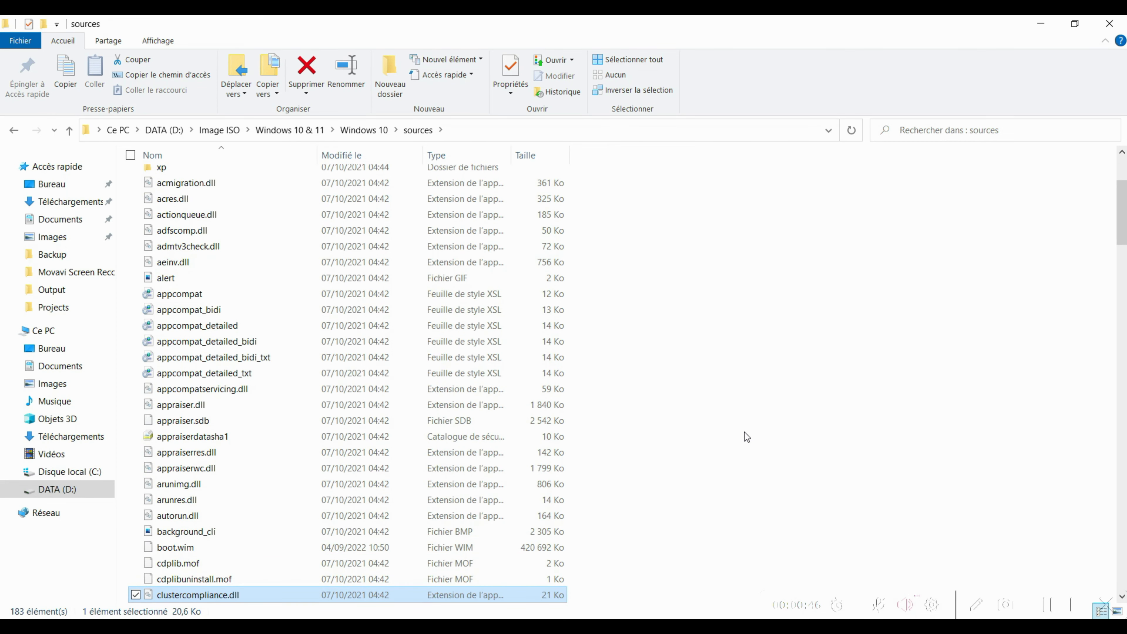
key(Down)
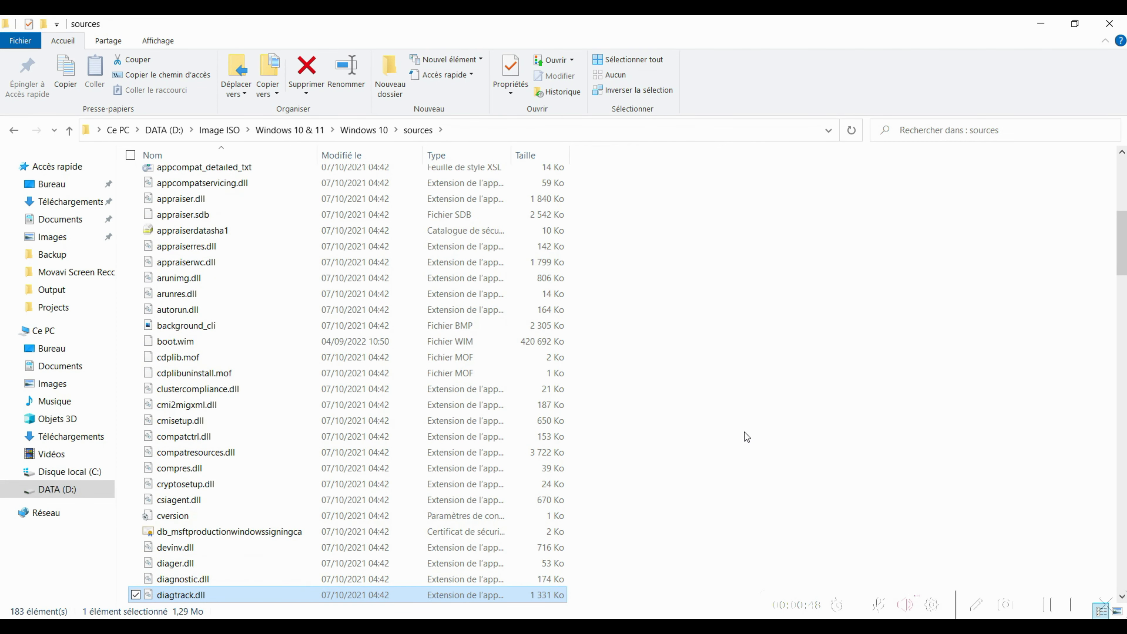
key(Down)
key(Down)
key(Down)
key(Down)
key(Down)
key(Down)
key(Down)
key(Down)
key(Down)
key(Down)
key(Down)
key(Down)
key(Down)
key(Down)
key(Down)
key(Down)
key(Down)
key(Down)
key(Down)
key(Down)
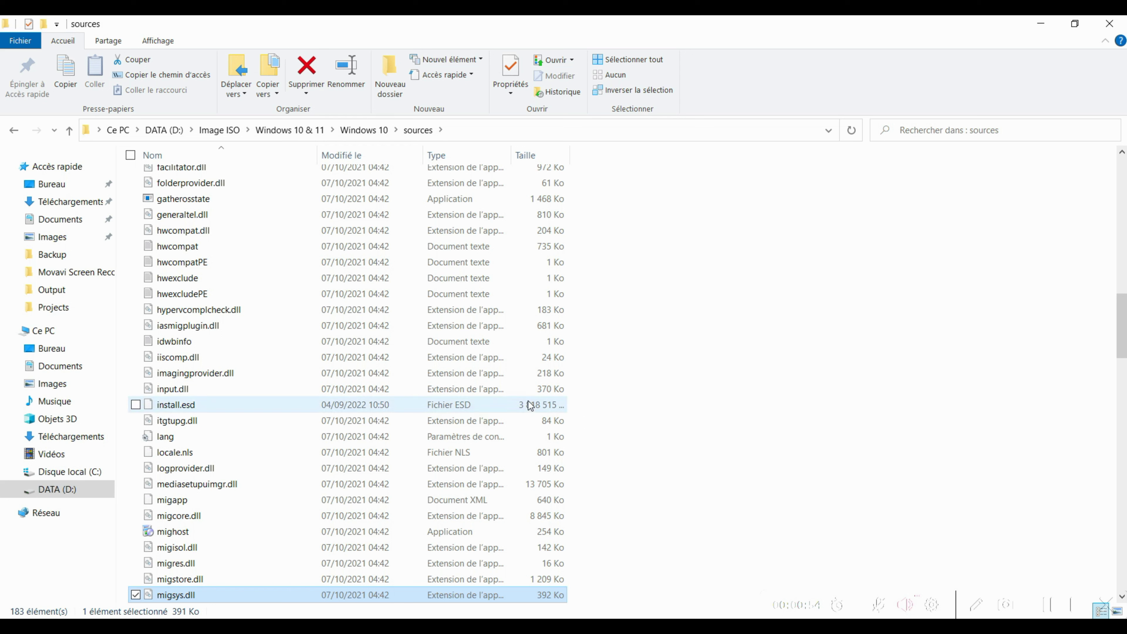
Delete install.esd from the Windows 10 sources folder, leaving its name unedited.
click(530, 404)
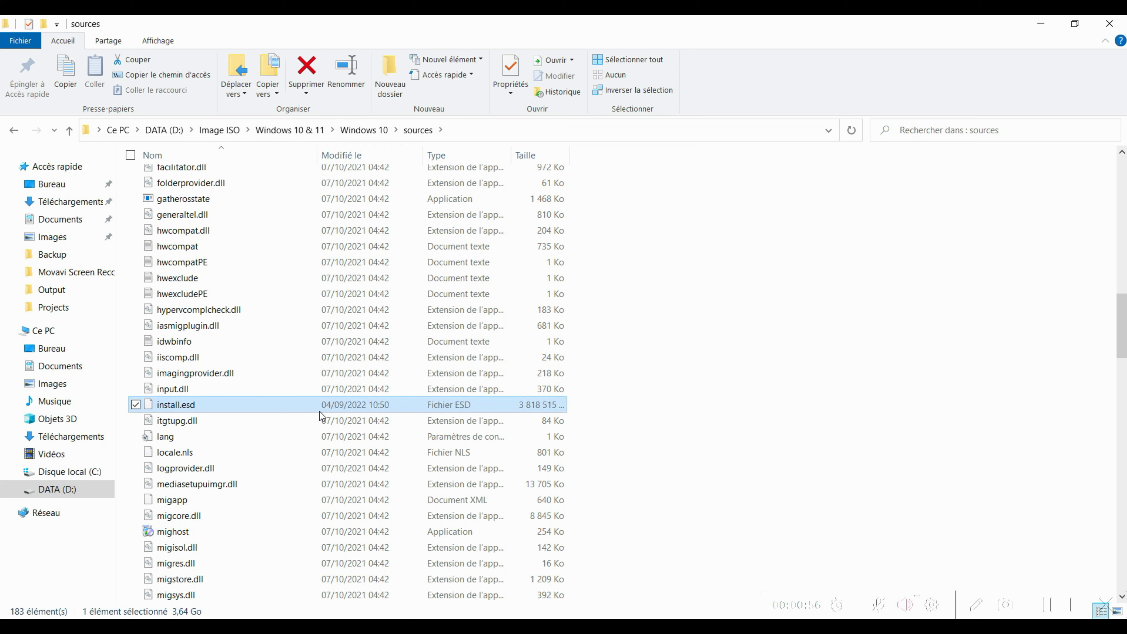
key(F2)
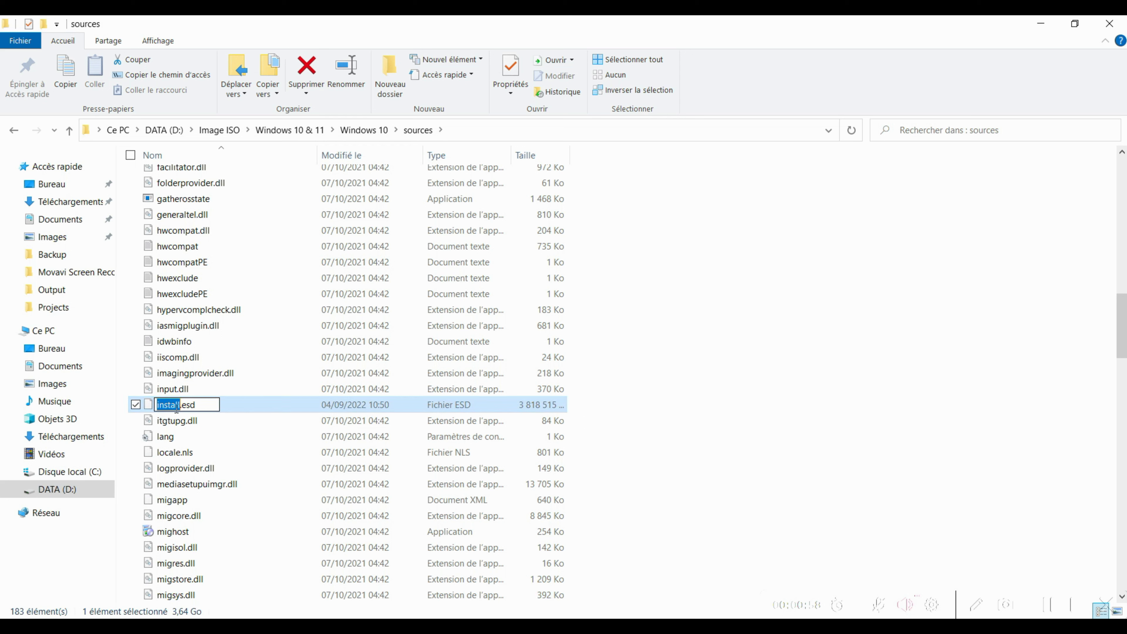
click(240, 401)
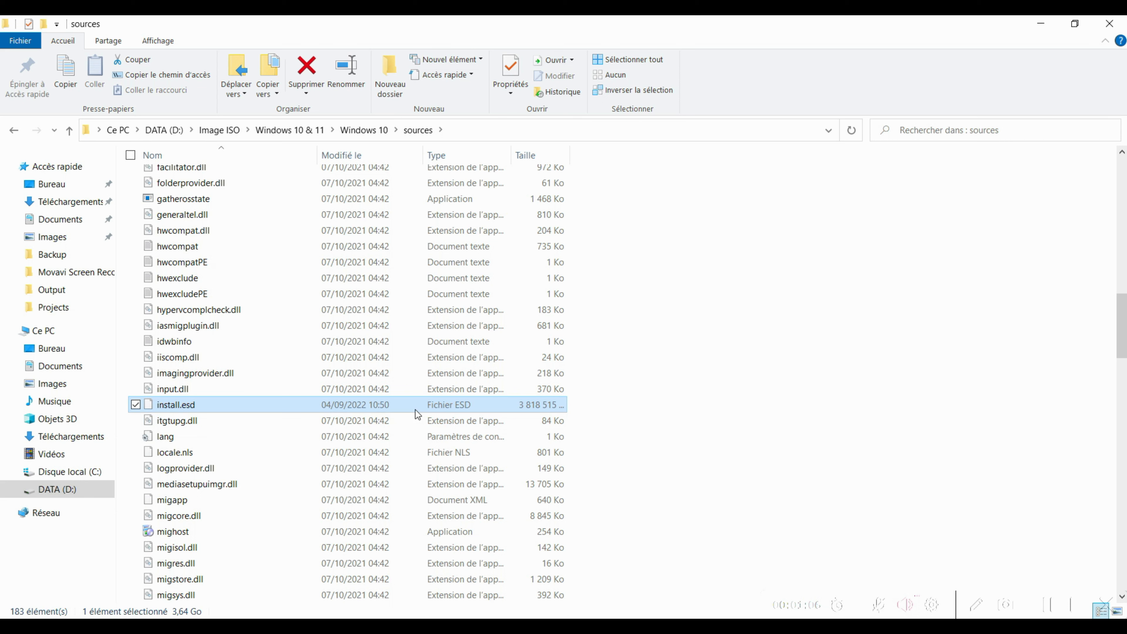
drag(415, 410, 393, 408)
right_click(393, 409)
click(466, 360)
Copy install.wim from the sources folder of the extracted Win11_22H2_French_x64v1 folder.
click(302, 131)
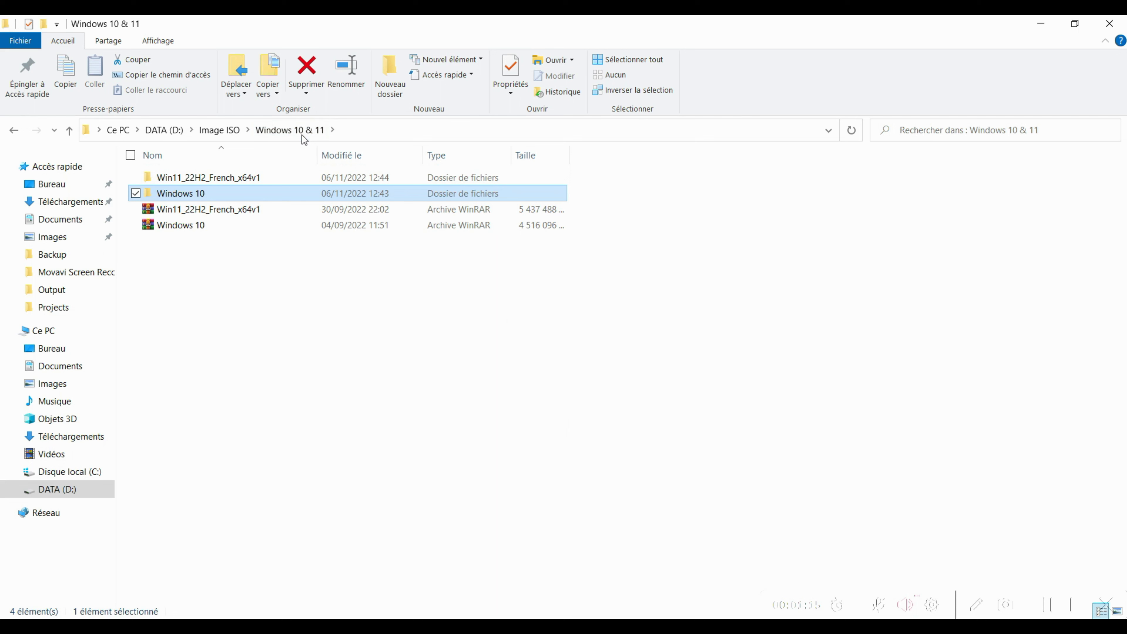
double_click(230, 178)
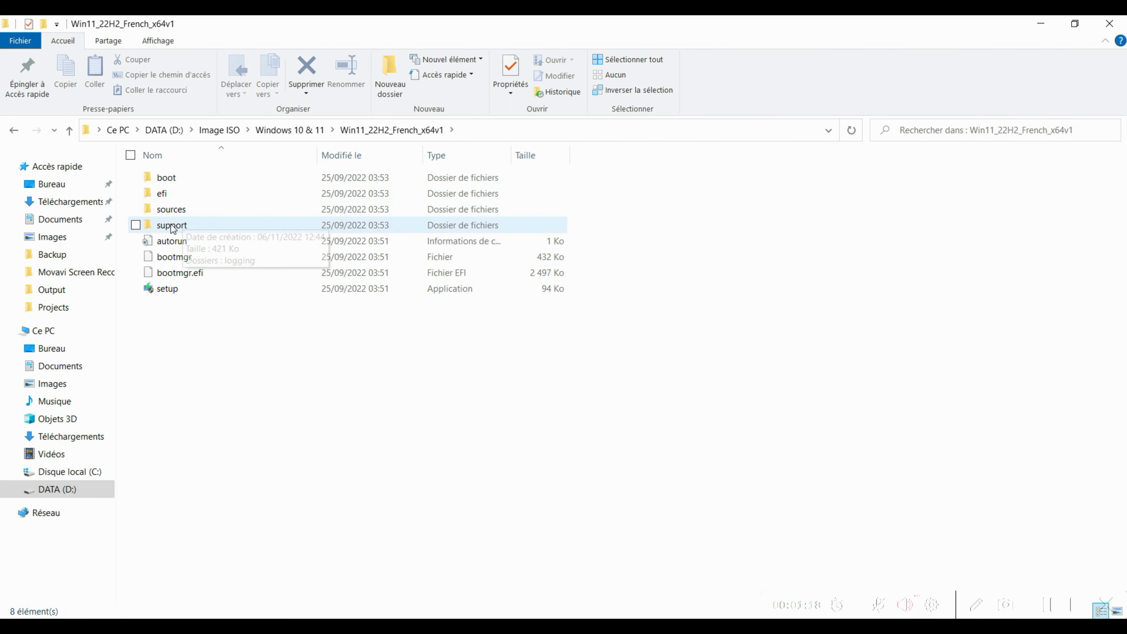
double_click(177, 210)
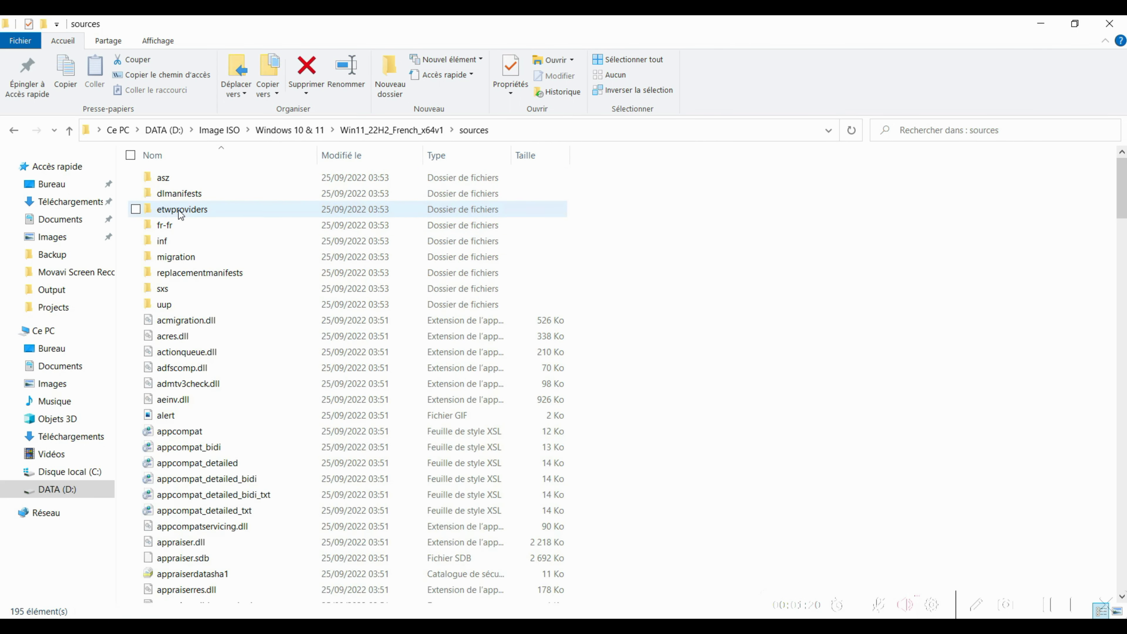
text(locale)
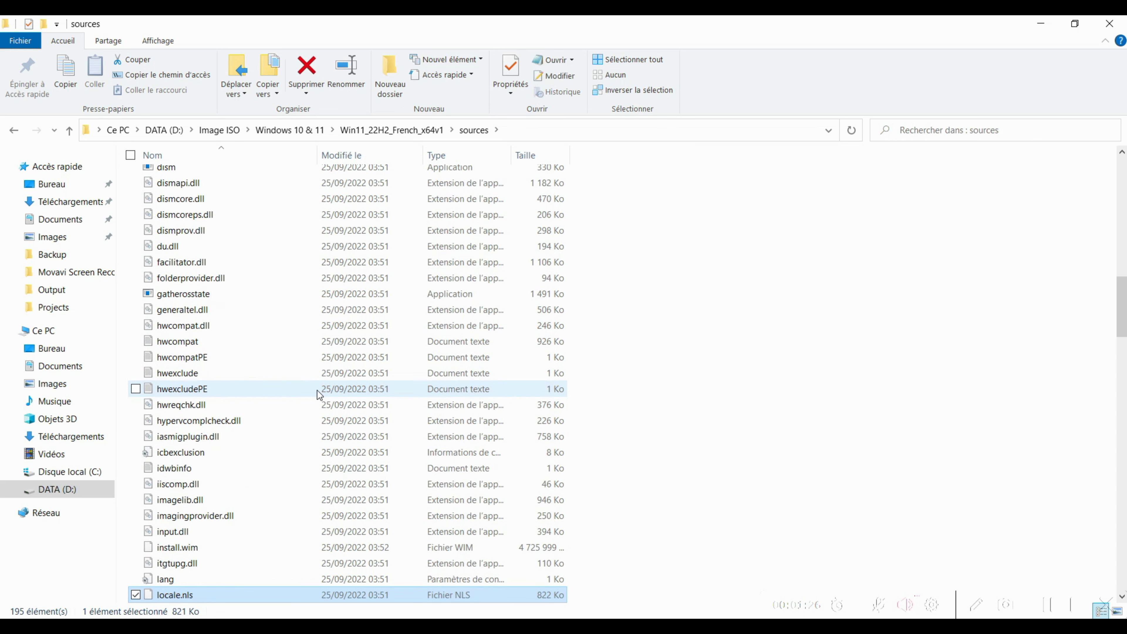
click(491, 549)
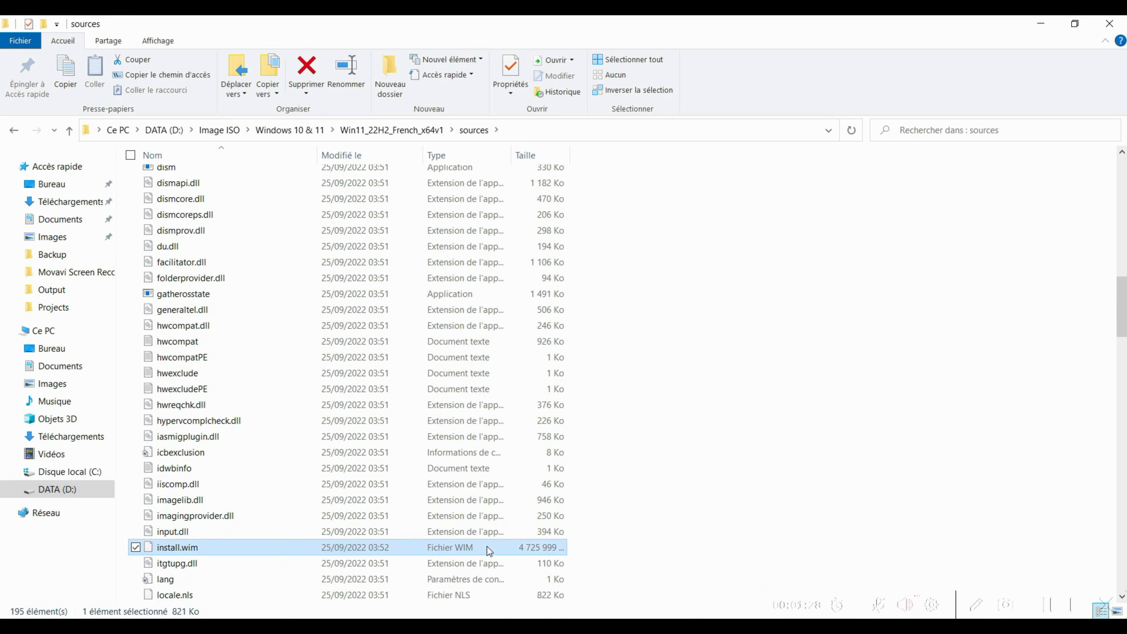
key(F2)
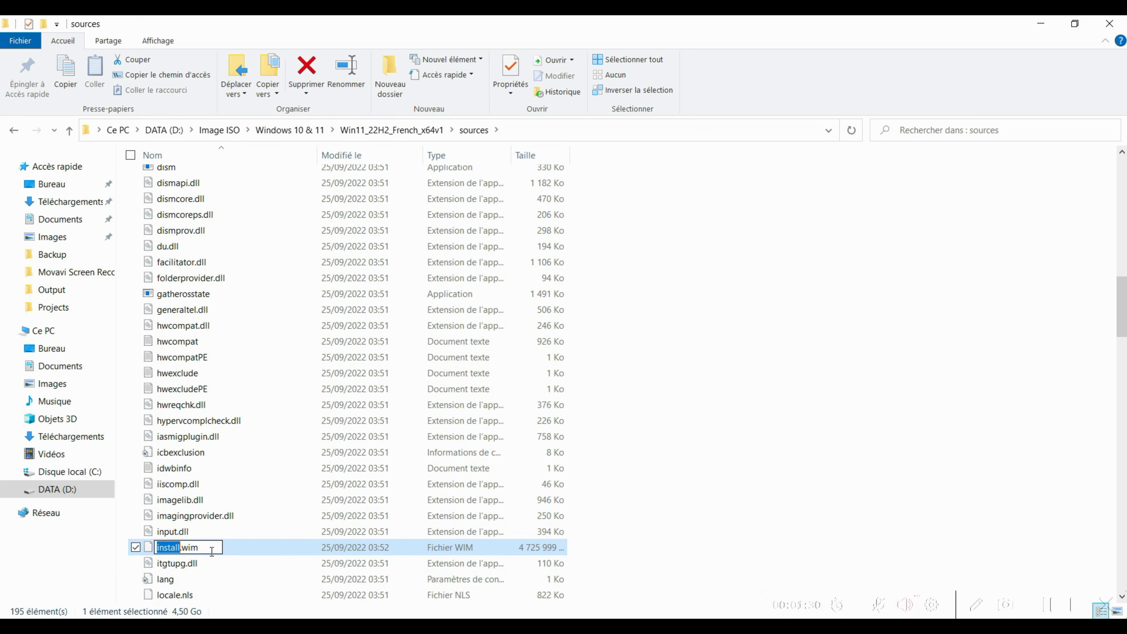
key(Escape)
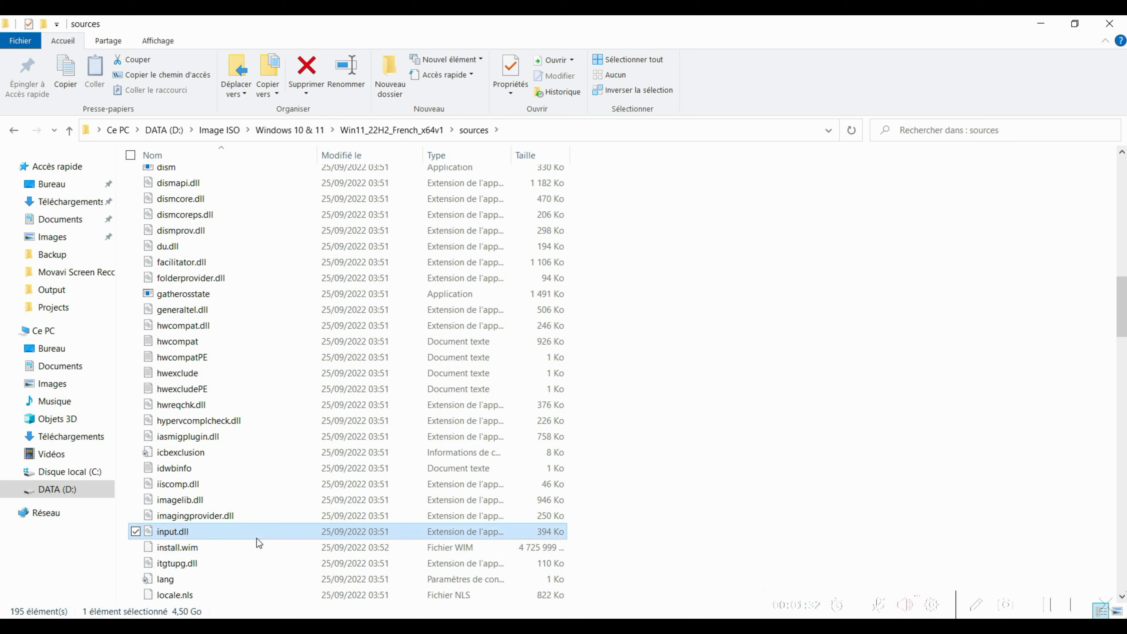
right_click(190, 550)
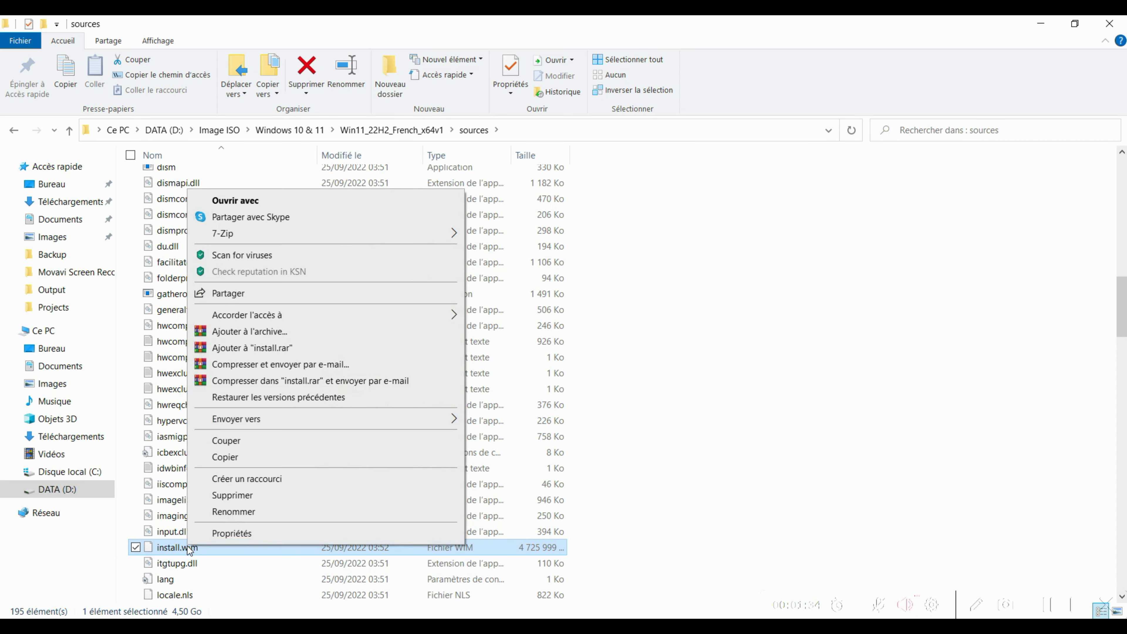
click(226, 458)
Paste install.wim into the sources folder of the extracted Windows 10 folder.
click(284, 140)
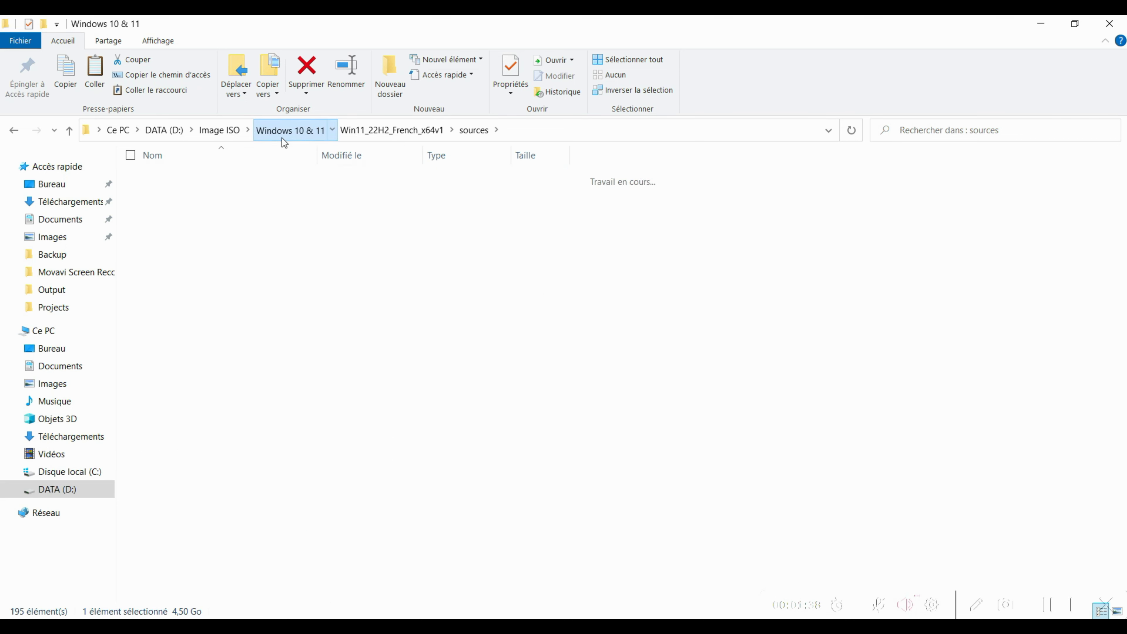
double_click(175, 191)
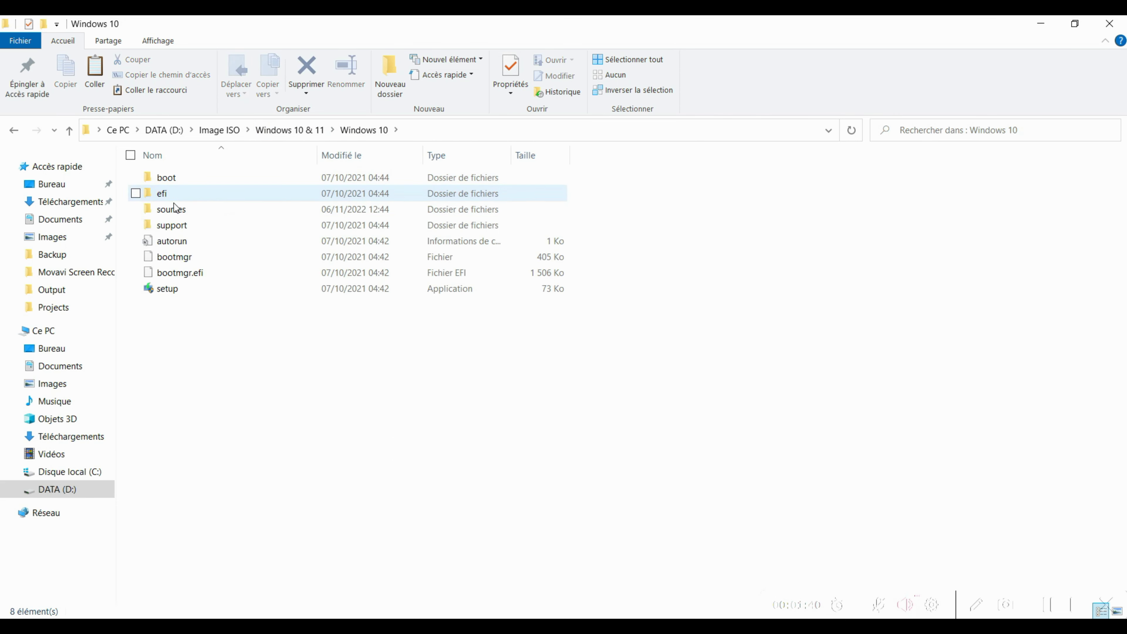
click(201, 215)
double_click(202, 215)
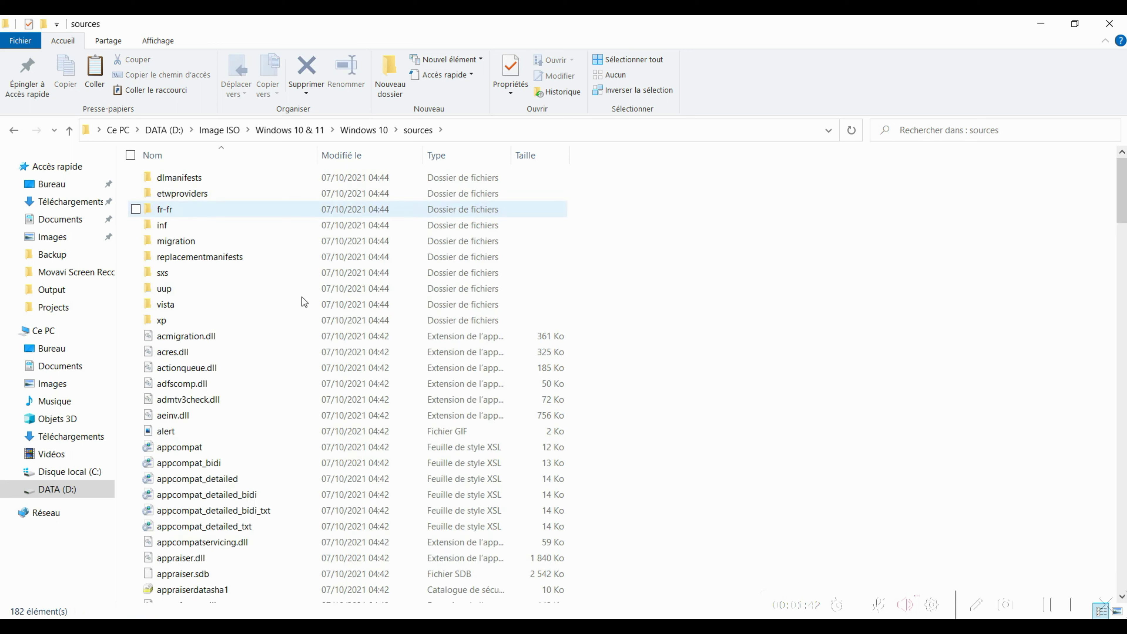
right_click(766, 256)
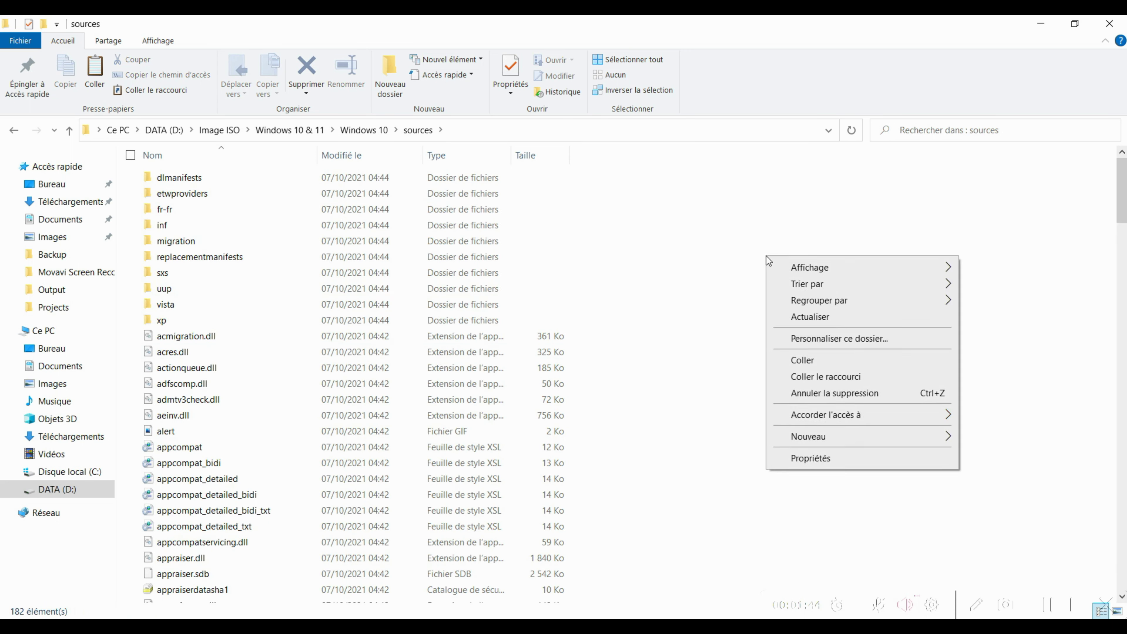
click(818, 359)
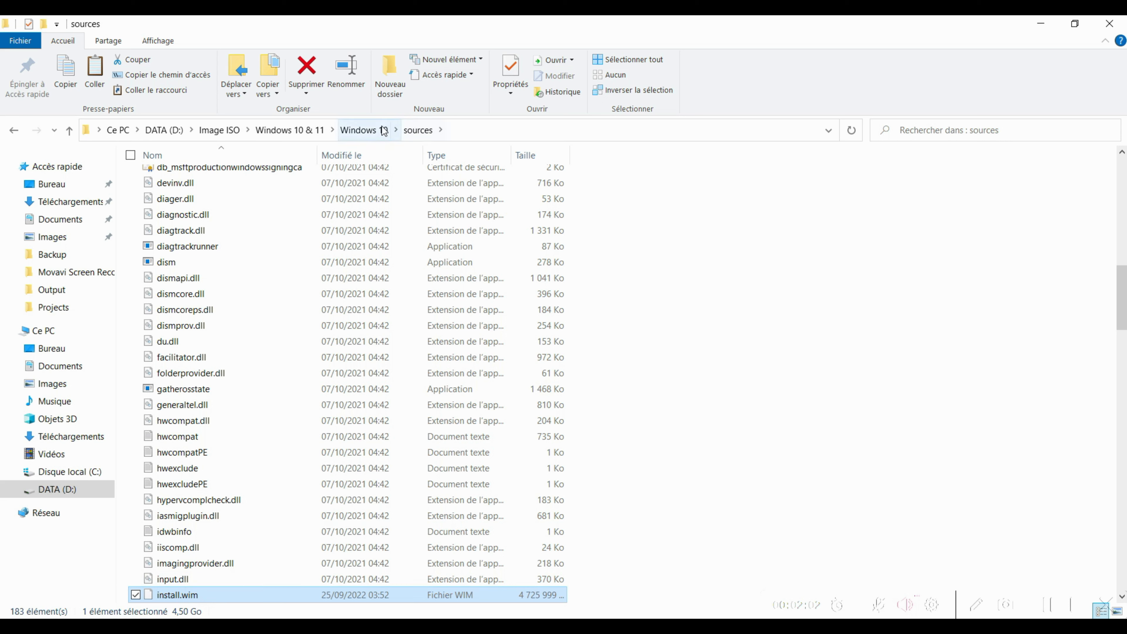
Go back up from the Windows 10 sources folder to the Windows 10 & 11 folder.
click(364, 130)
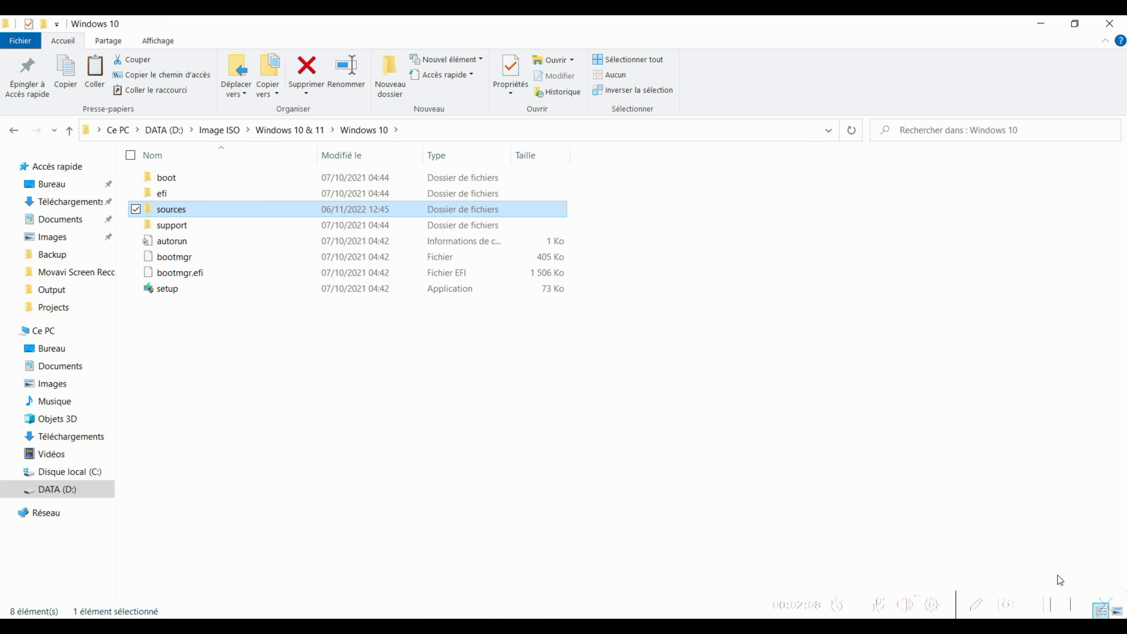
click(1055, 611)
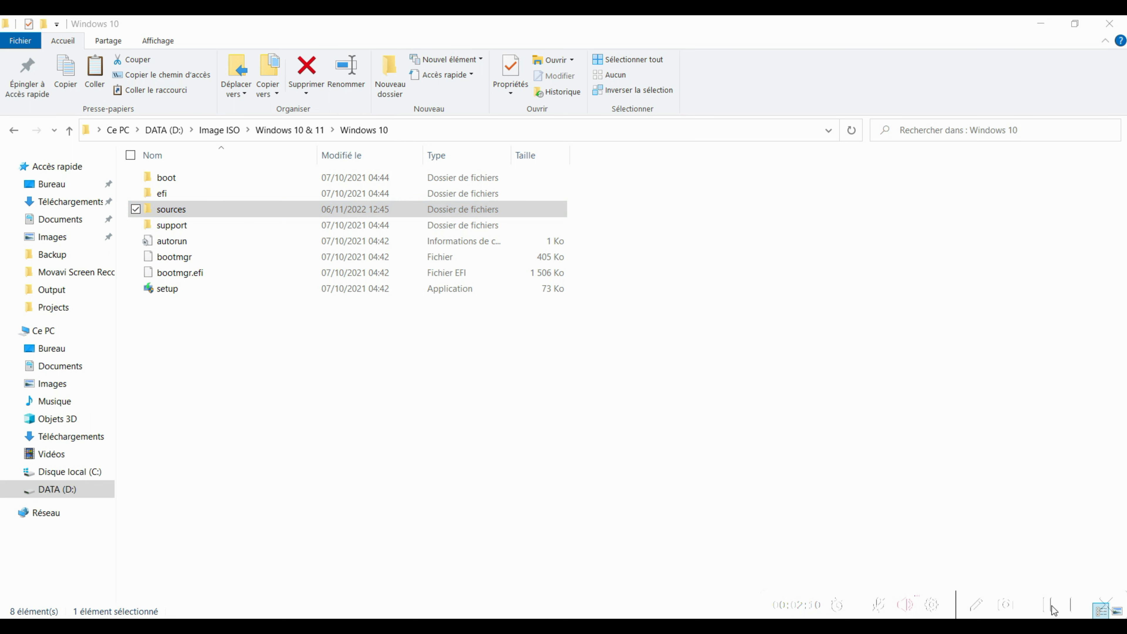
click(285, 130)
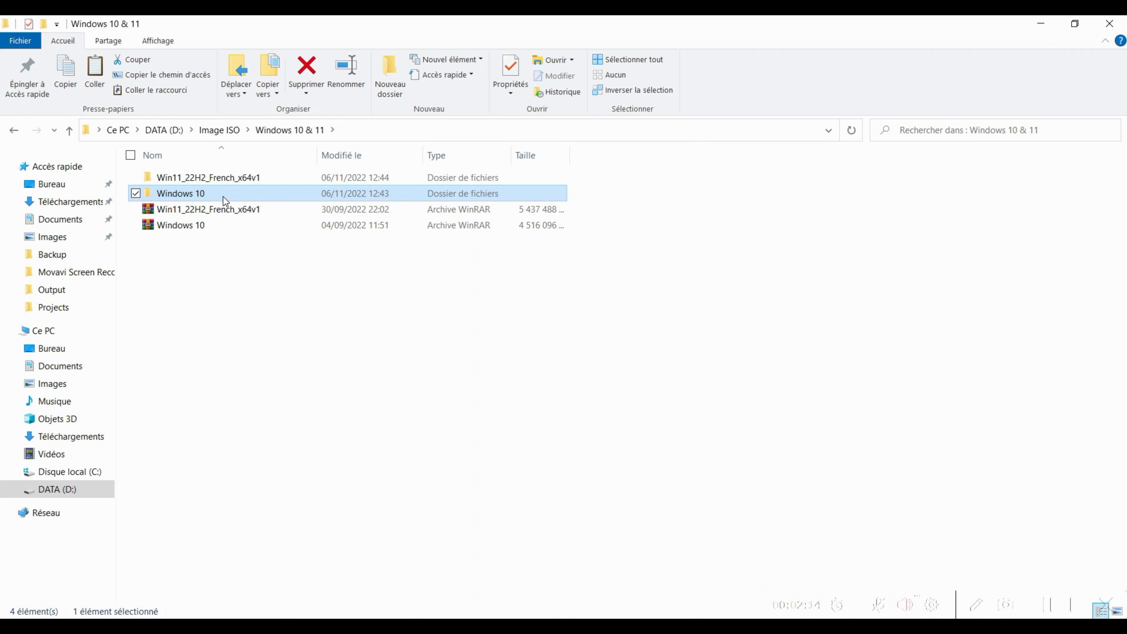
Rename the extracted Windows 10 folder as Windows 11.
click(226, 200)
click(224, 196)
key(BackSpace)
text(11)
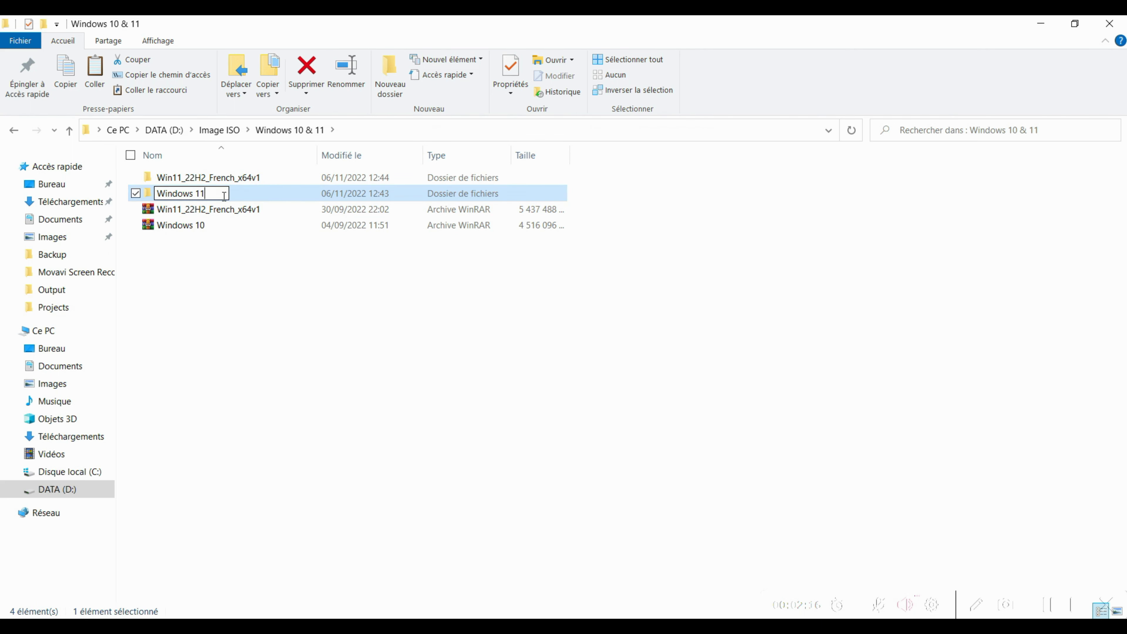
key(Return)
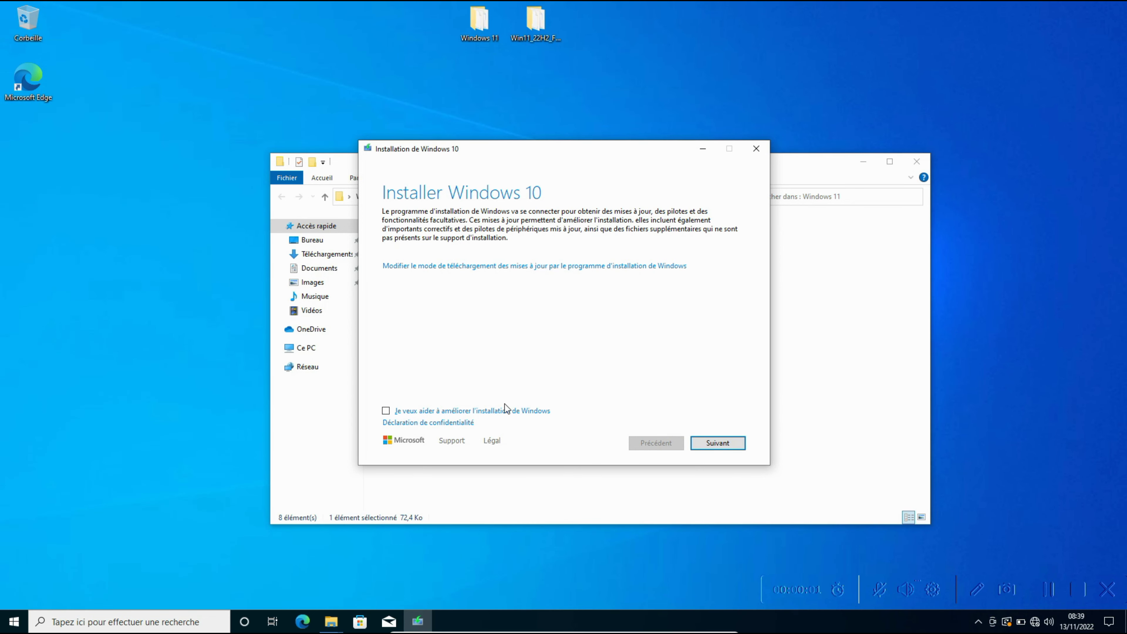
Opt in to helping improve the Windows installation and continue setup to the PC check.
click(499, 411)
click(718, 446)
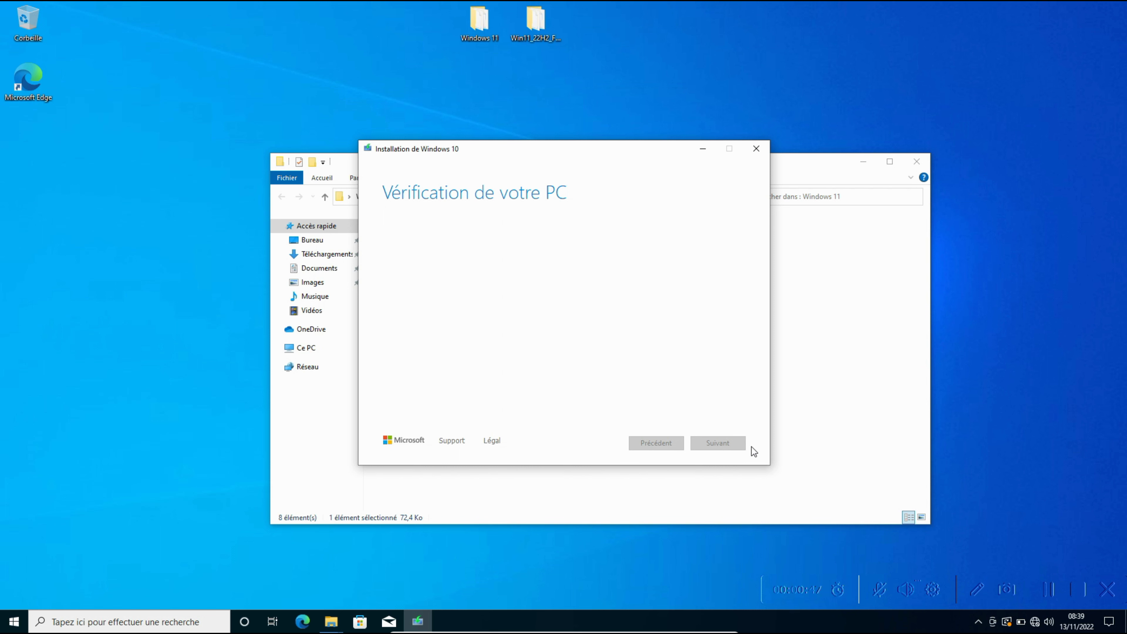
click(1050, 591)
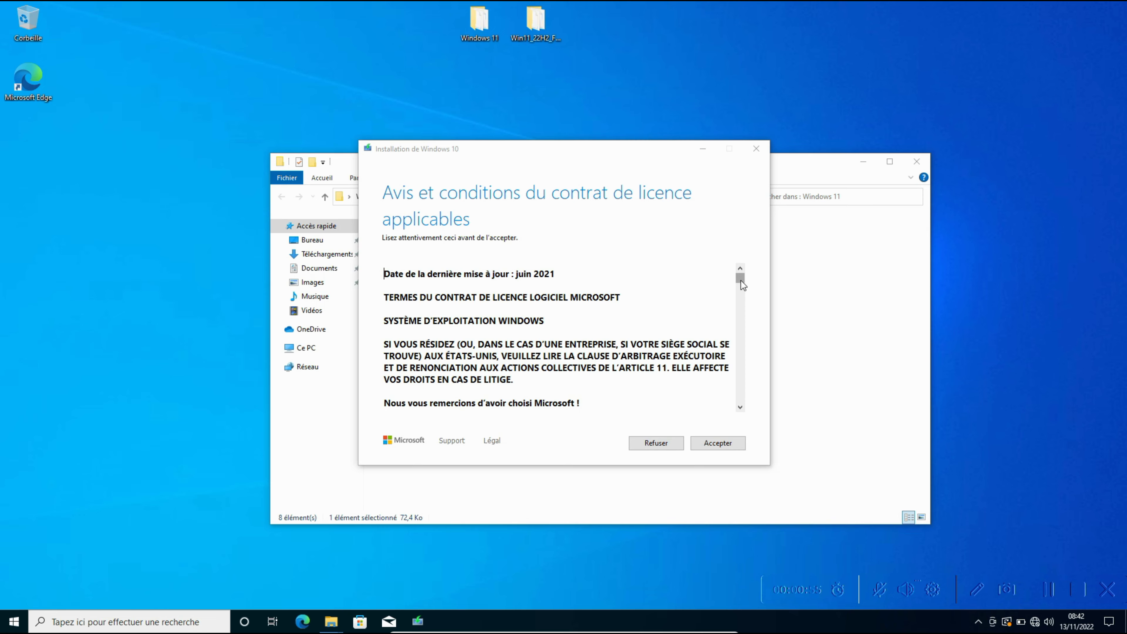
Accept the licence terms after going through to their end, and minimize the File Explorer window behind the setup.
drag(741, 280, 752, 425)
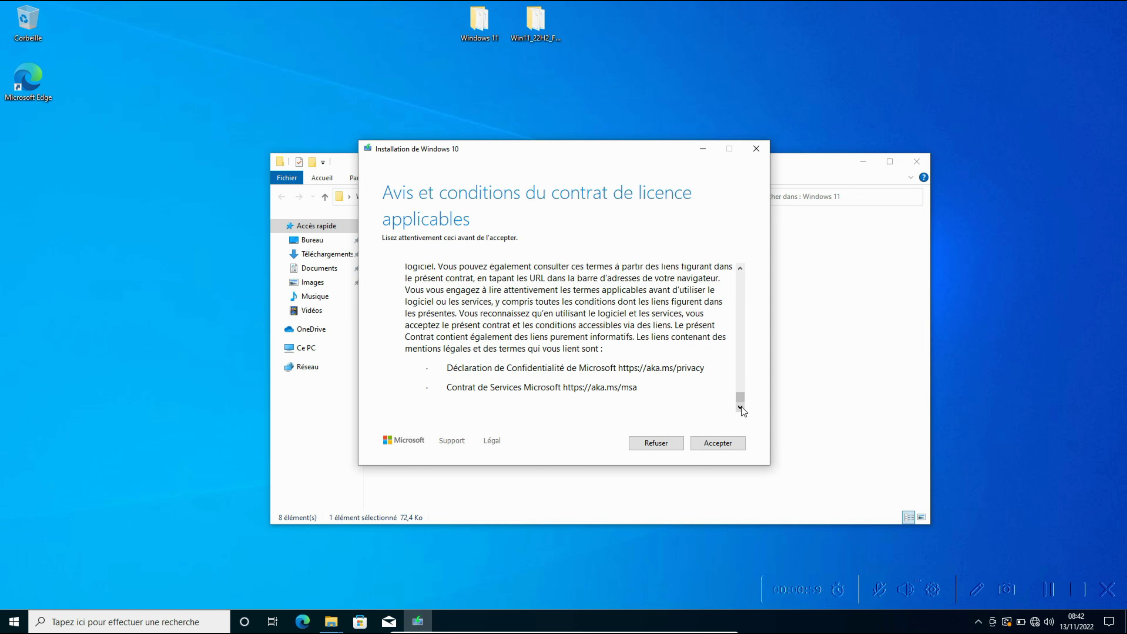
mouse_move(742, 400)
mouse_down()
mouse_move(741, 266)
mouse_move(743, 420)
mouse_up()
click(723, 443)
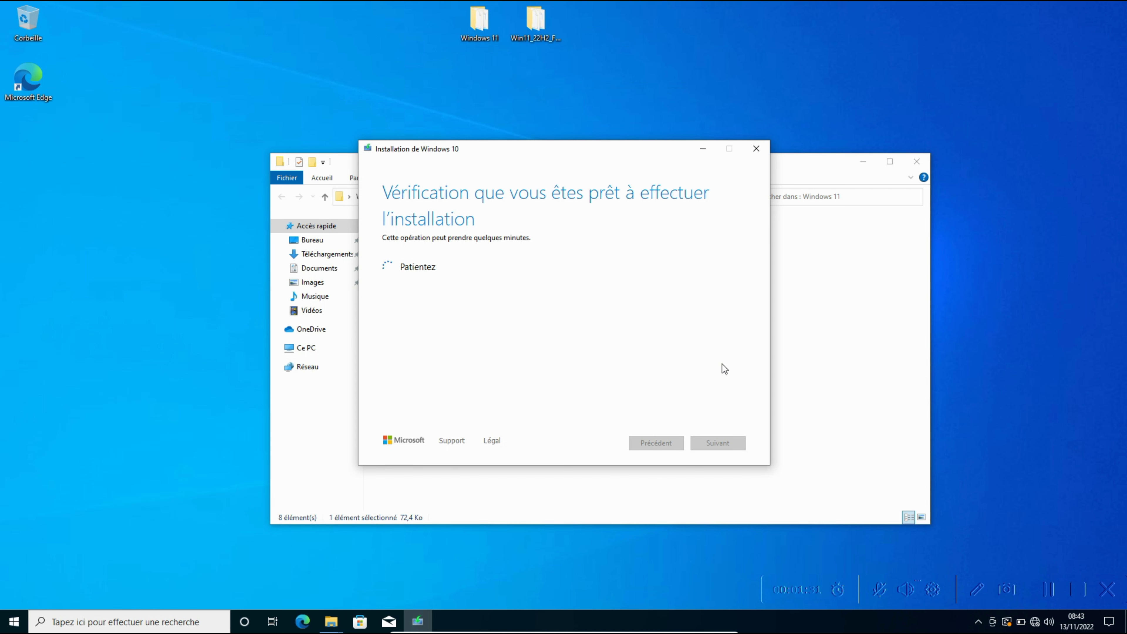
click(864, 161)
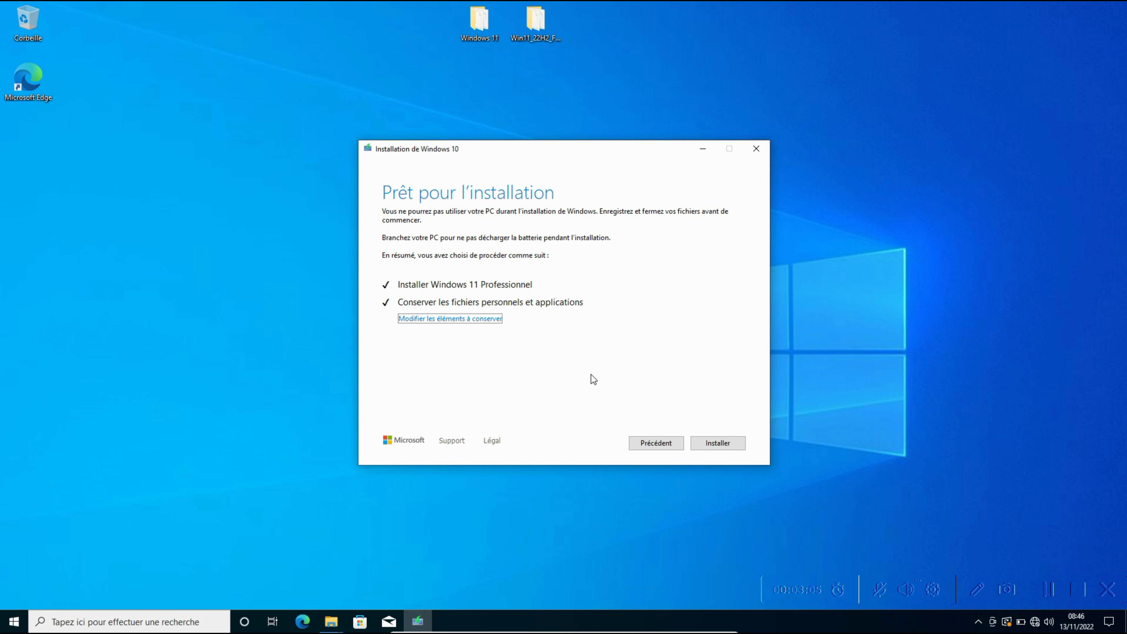
Change the items to keep to personal files only (Conserver uniquement les fichiers personnels) and start installing Windows 11 Professionnel.
click(491, 320)
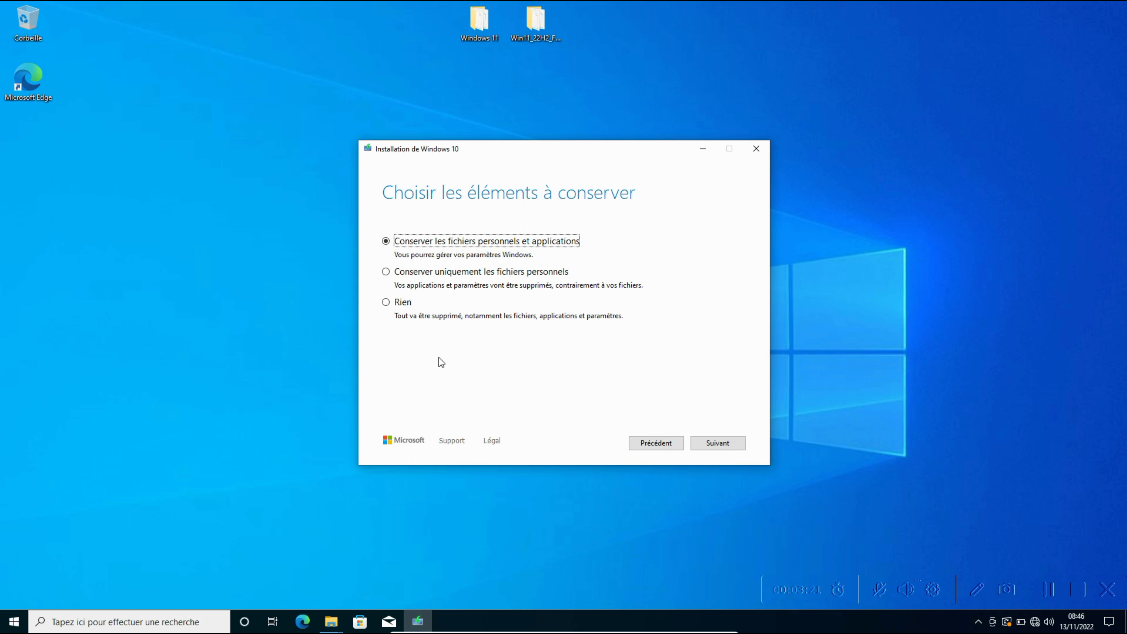
click(480, 274)
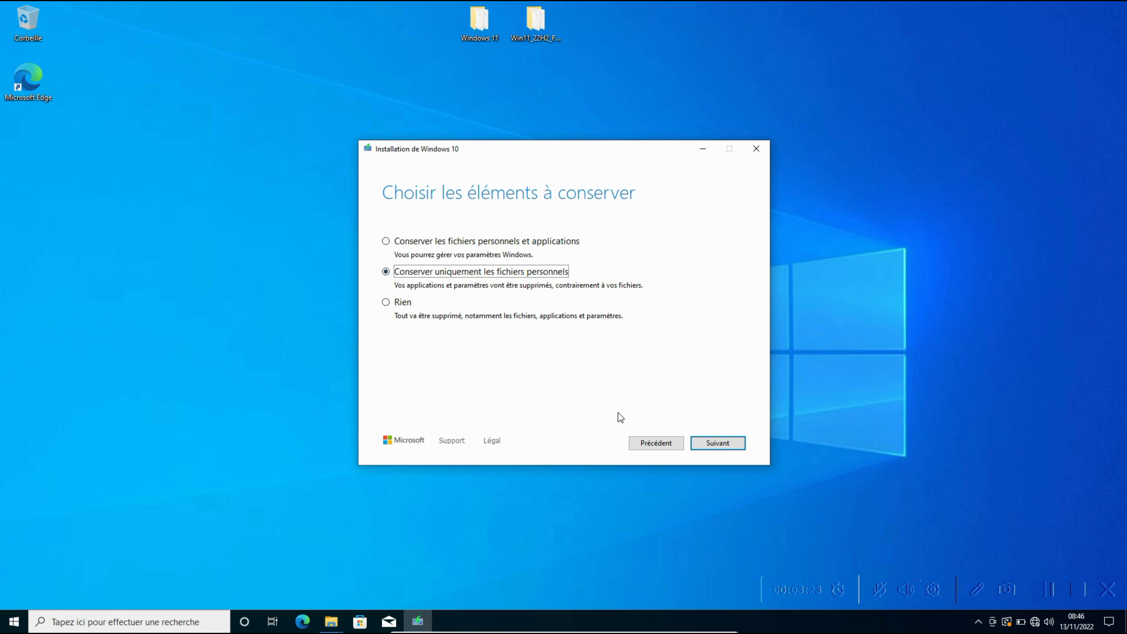
click(728, 442)
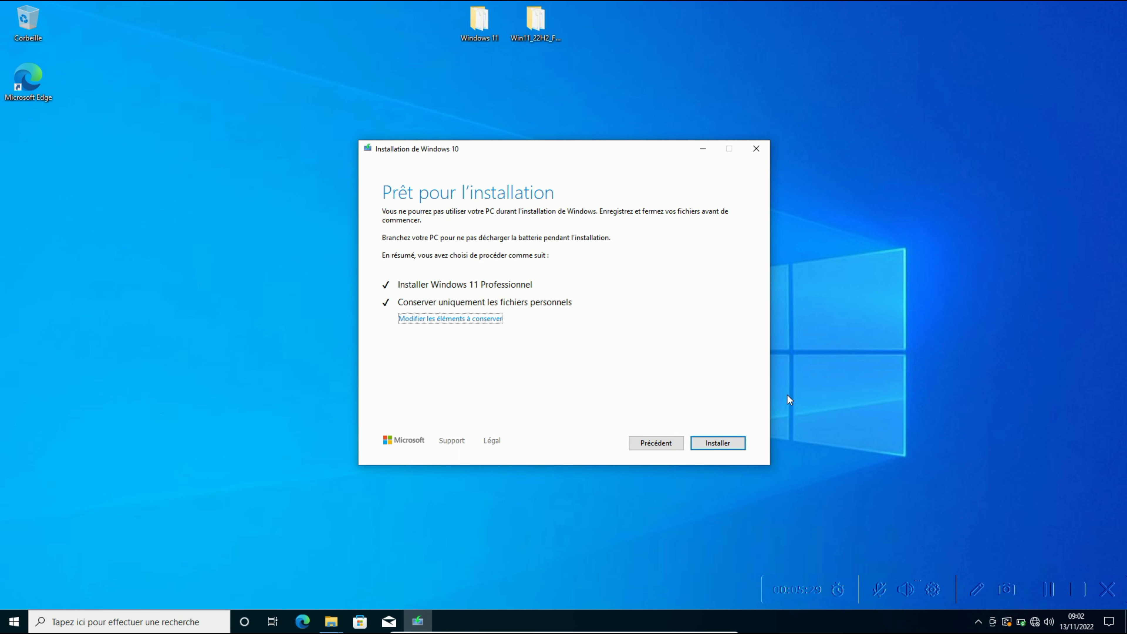
click(731, 444)
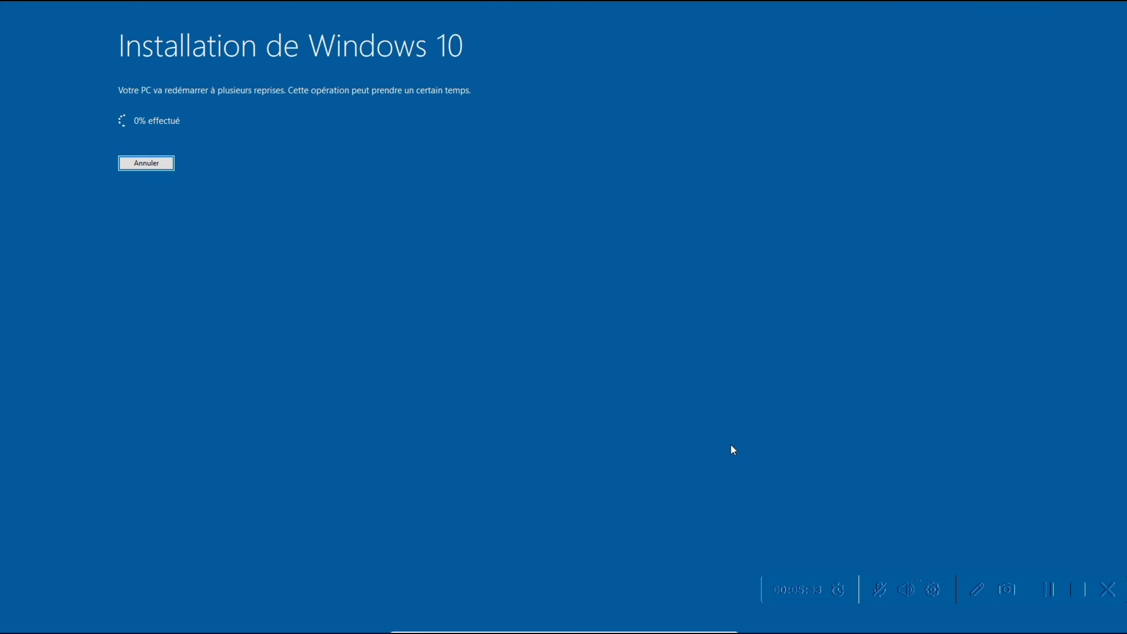